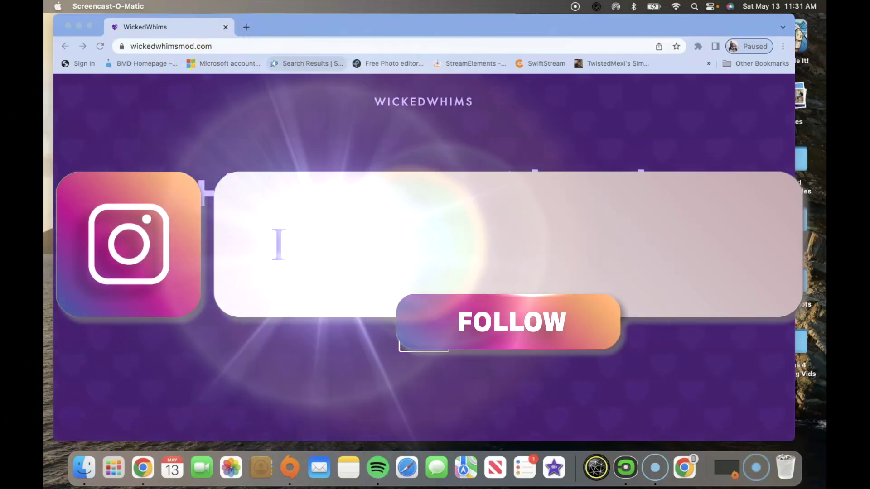
Pass the WickedWhims age gate and go to the Download page.
left_click(437, 342)
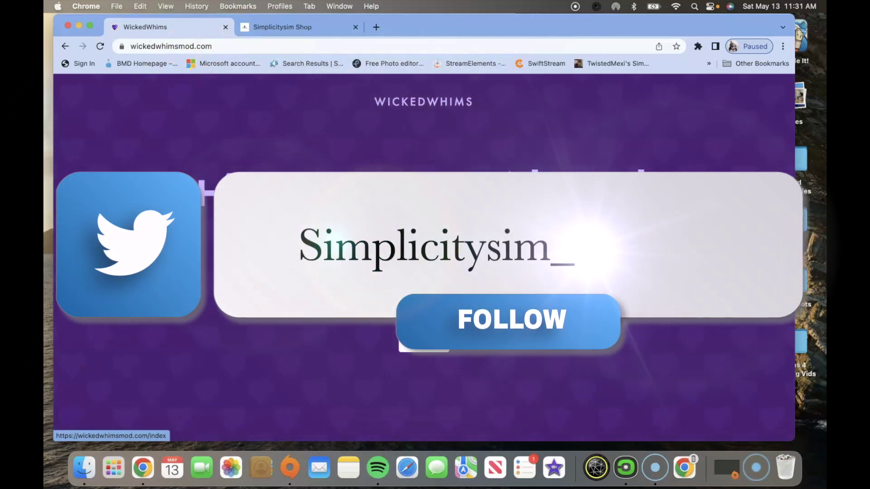
left_click(439, 342)
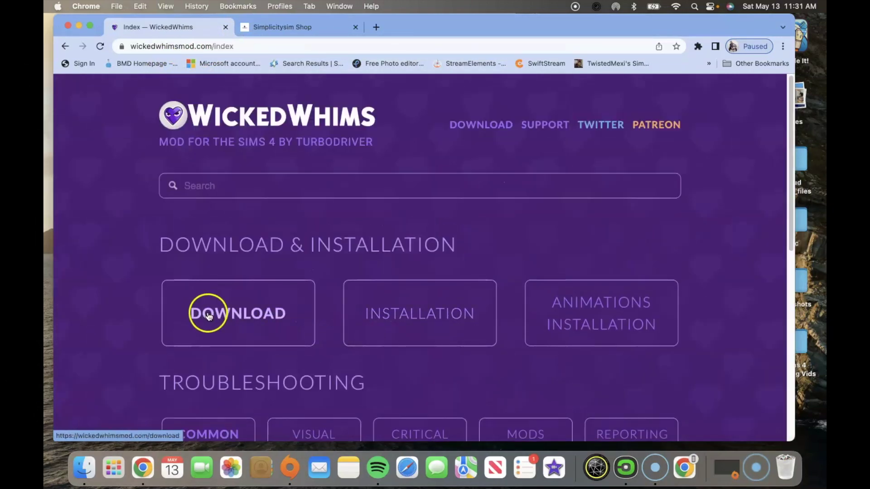
left_click(208, 311)
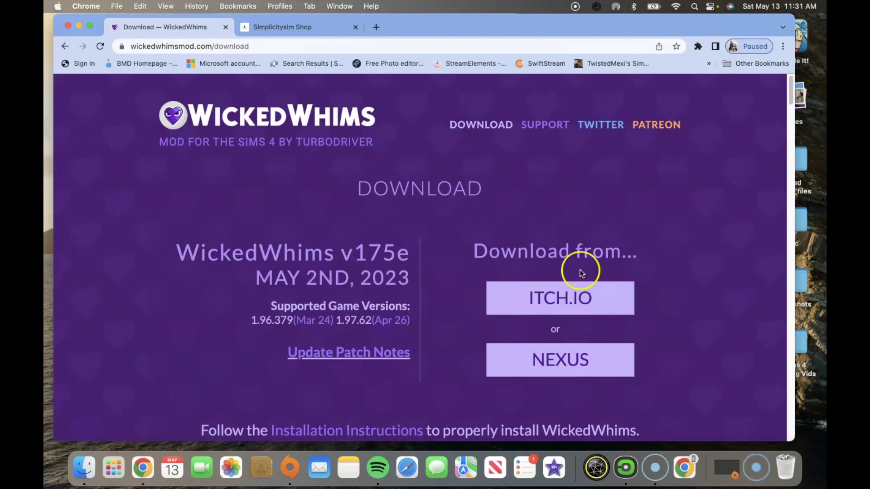
scroll(436, 268, "down", 12)
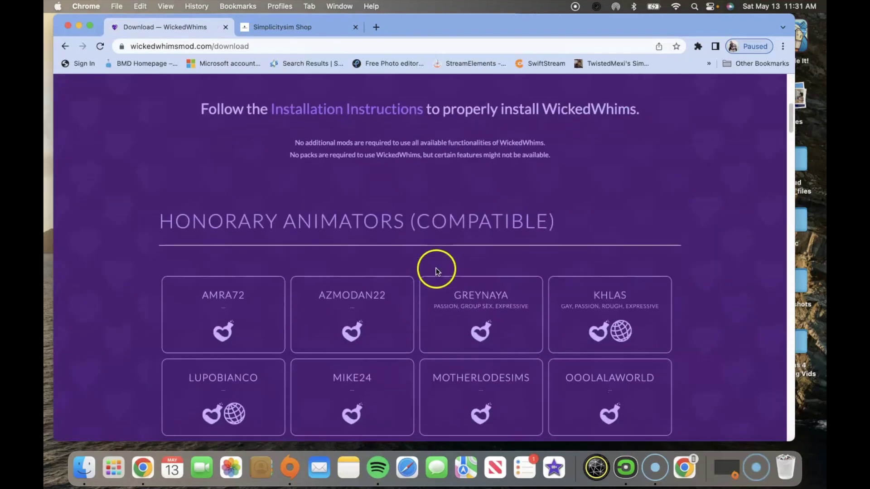
scroll(223, 155, "up", 3)
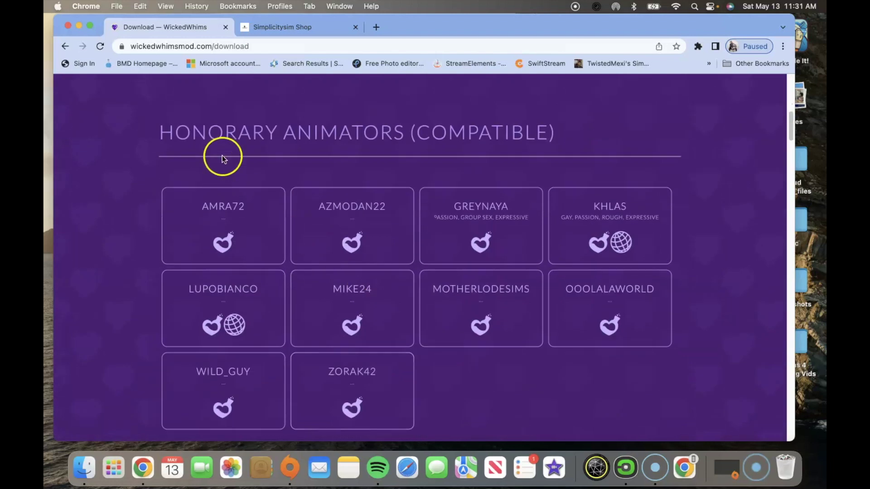
scroll(449, 166, "down", 10)
scroll(448, 170, "up", 3)
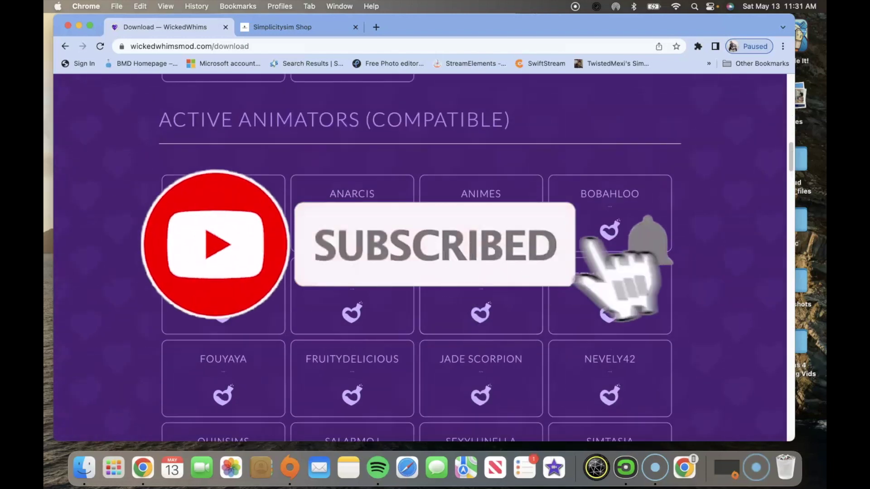
scroll(563, 184, "down", 6)
scroll(551, 213, "down", 3)
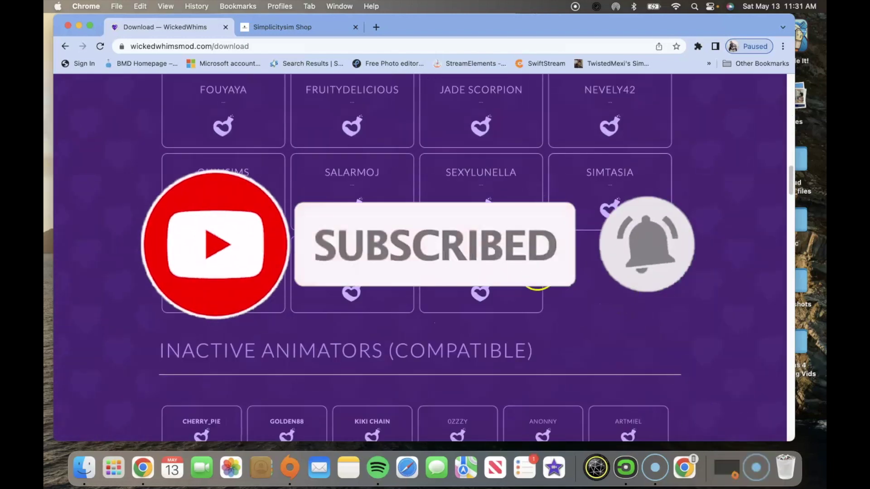
scroll(557, 272, "up", 1)
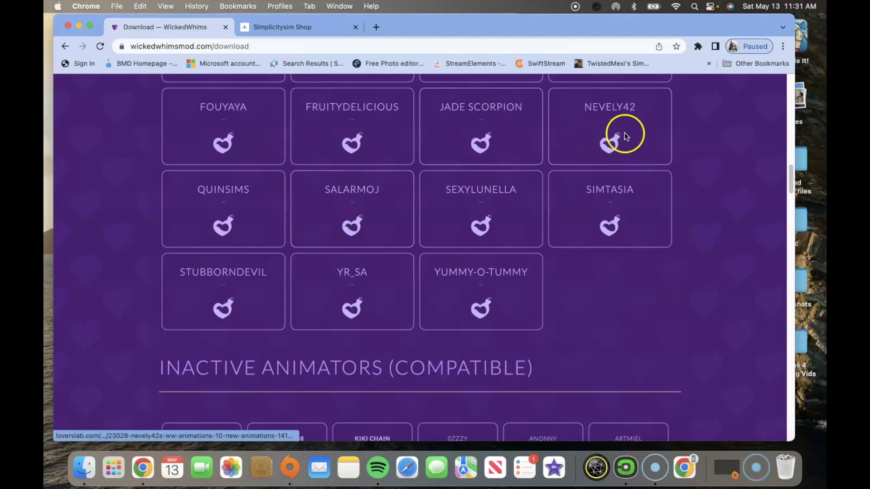
Open Nevely42's WW Animations page on LoversLab, with a look at the Sign Up form.
left_click(611, 143)
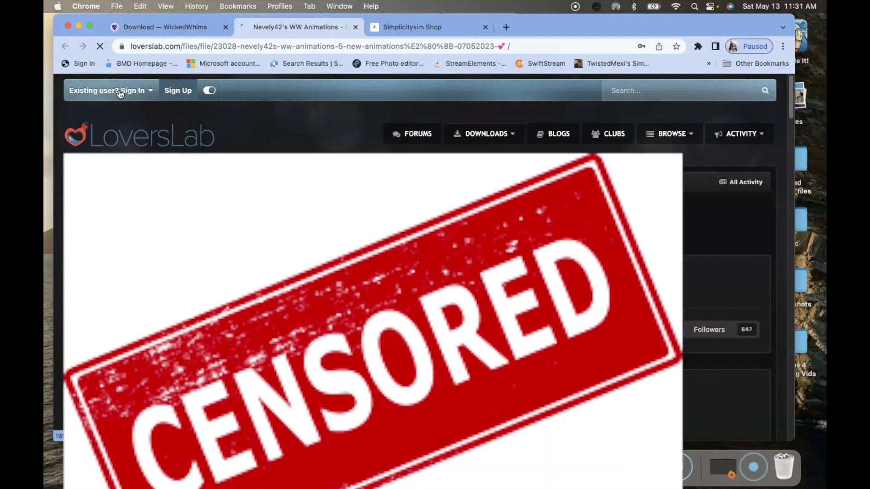
left_click(120, 92)
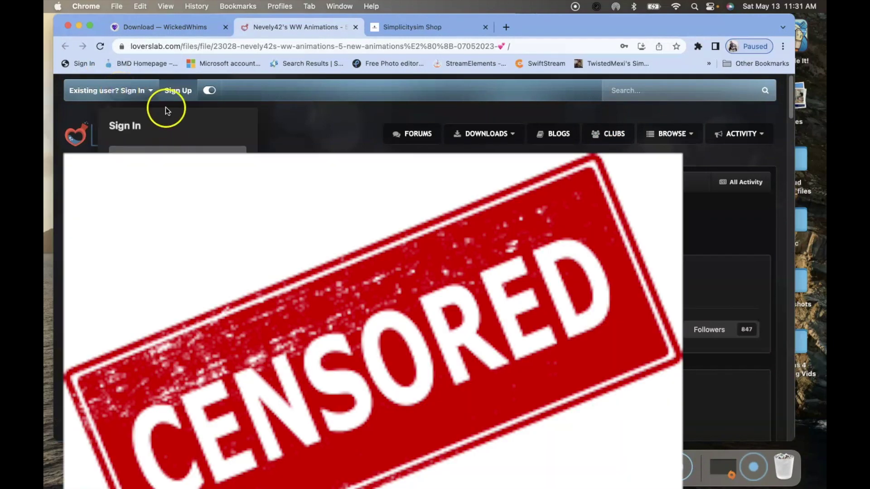
left_click(183, 97)
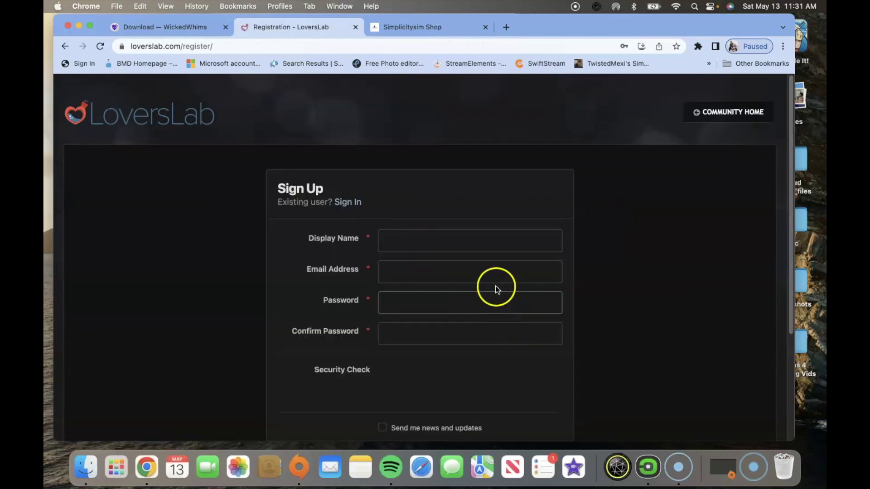
scroll(496, 281, "down", 3)
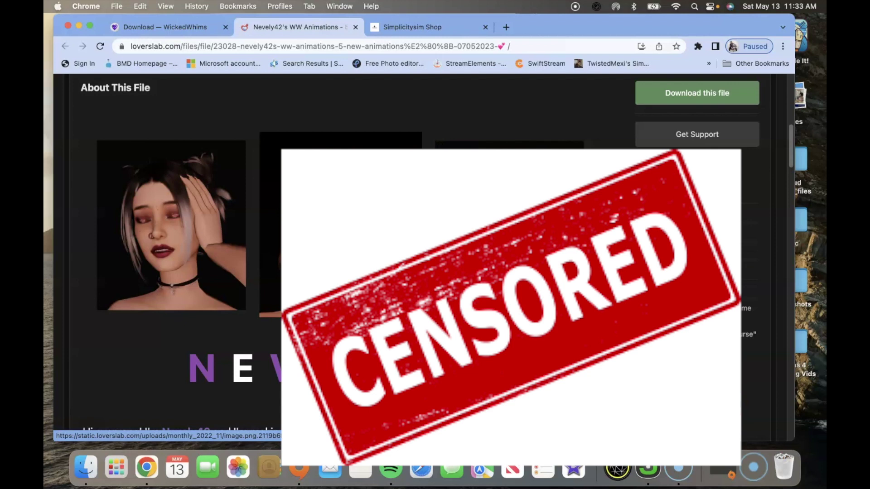
Download WW_Nevely42_Animations, naughtyTV and MXIMS 2016 Porsche Boxster GTS .package files from the file list.
left_click(682, 94)
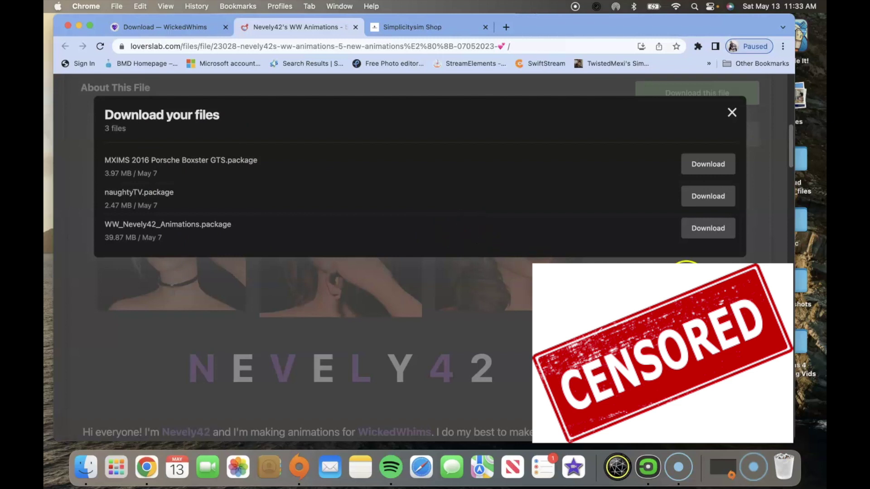
left_click(710, 229)
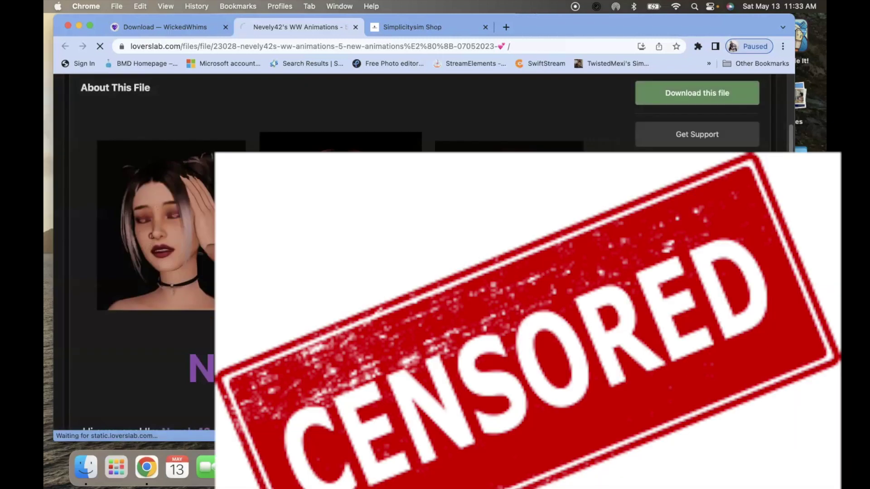
left_click(684, 94)
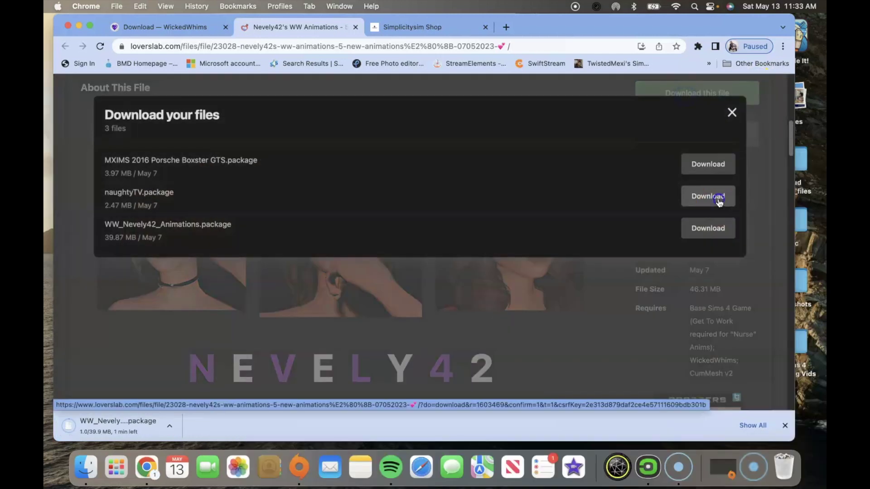
left_click(716, 195)
left_click(702, 92)
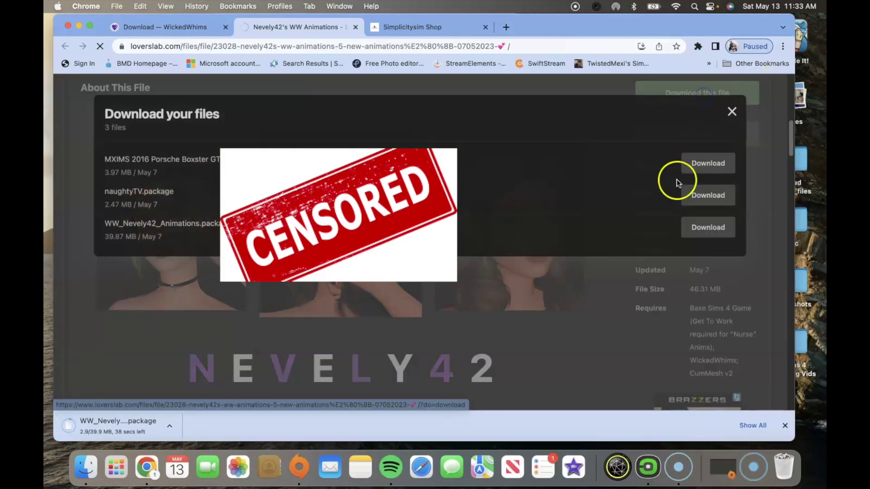
left_click(700, 163)
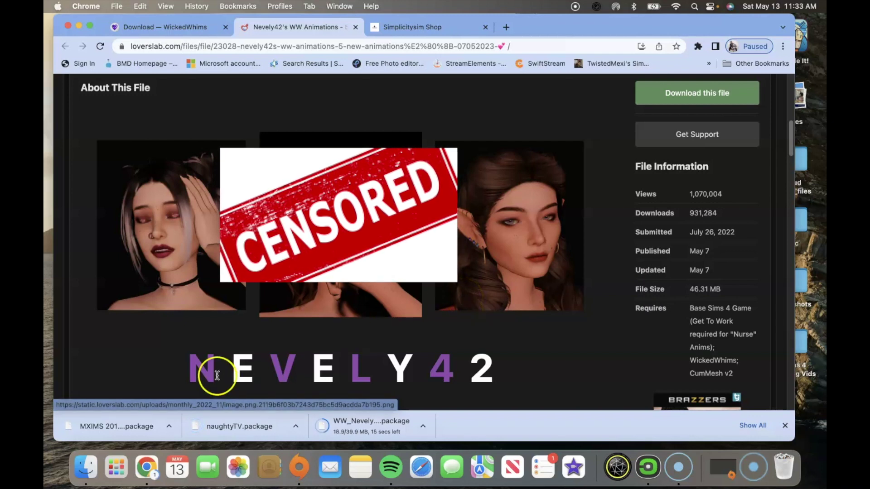
Show the Downloads folder in a new Finder window in front of the WickedWhims download tab.
right_click(86, 468)
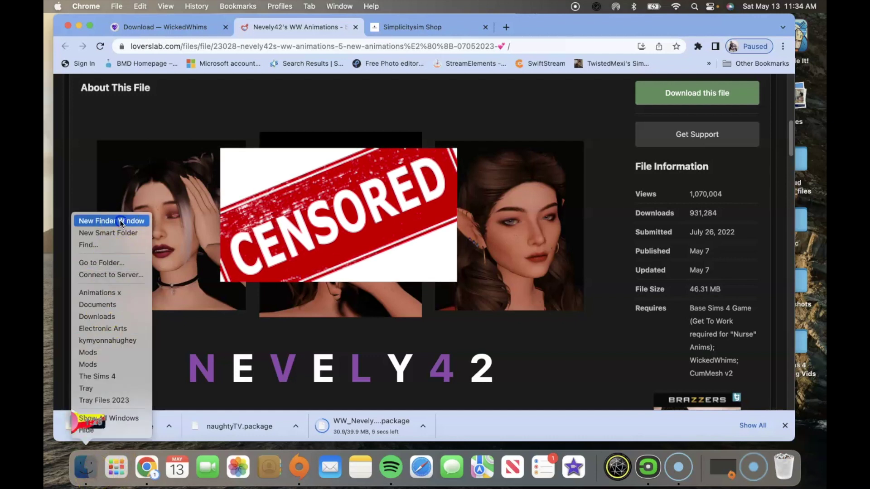
left_click(118, 220)
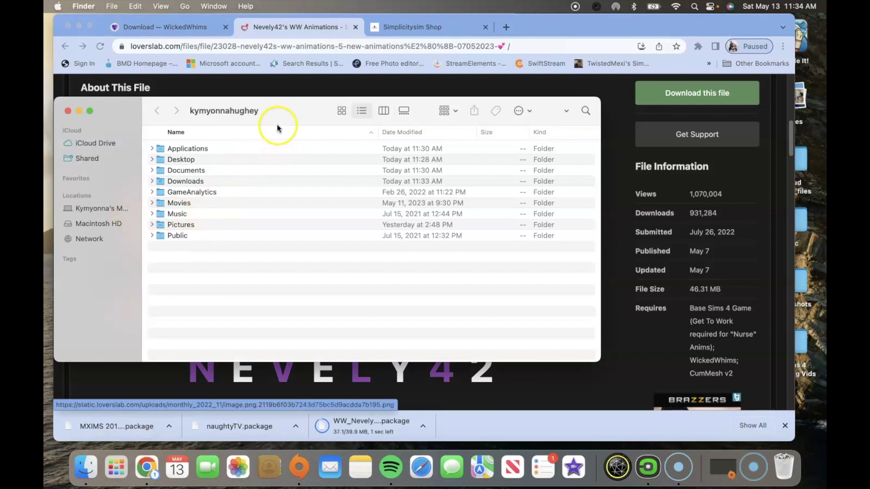
double_click(197, 181)
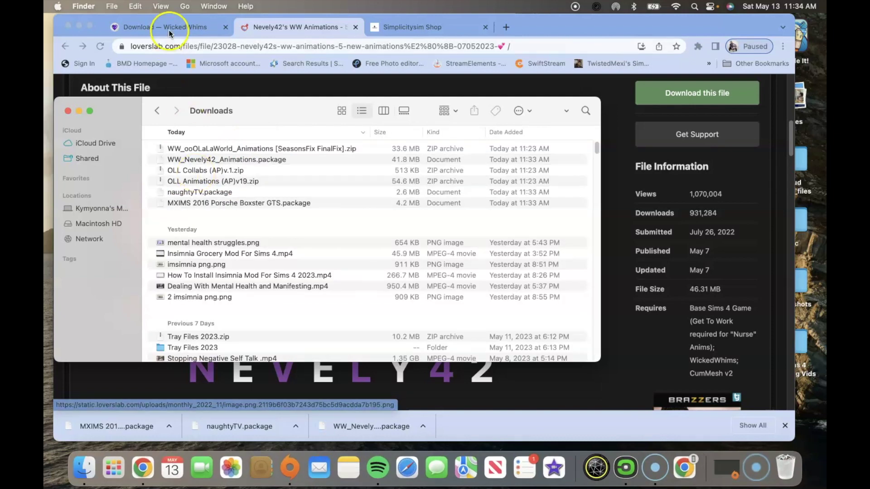
left_click(171, 27)
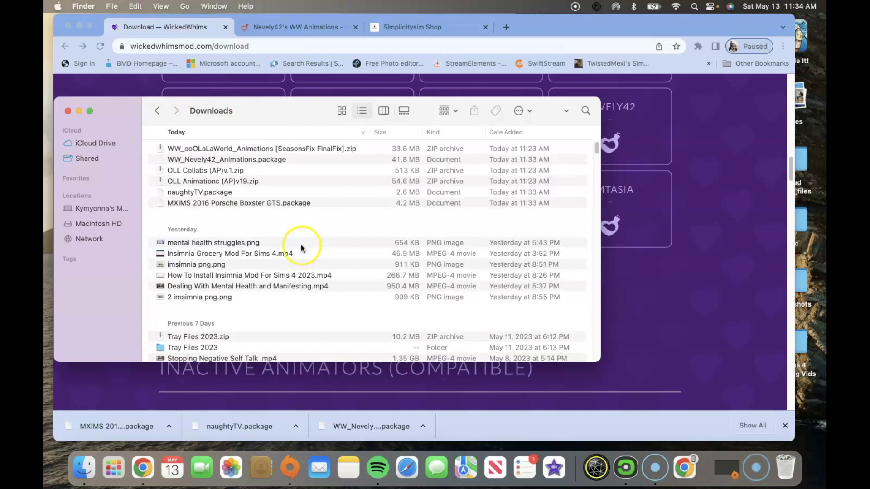
Open a second Finder window and place it beside the Downloads window.
left_click(243, 206)
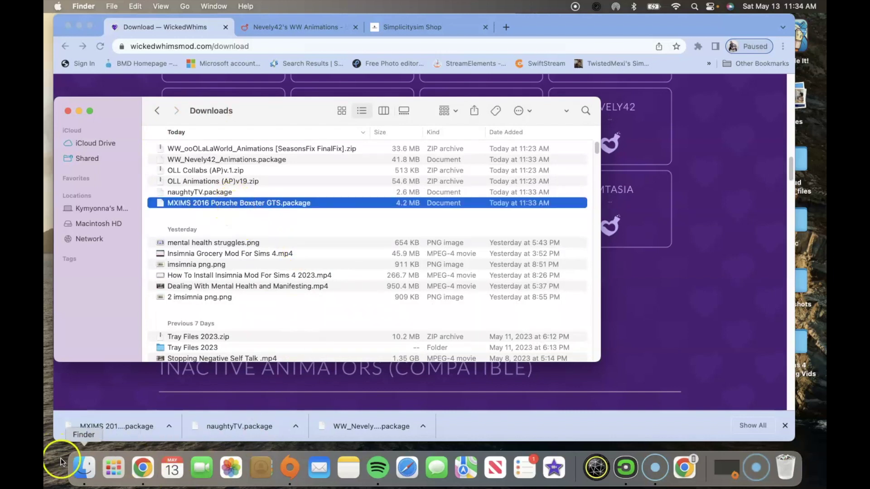
right_click(85, 472)
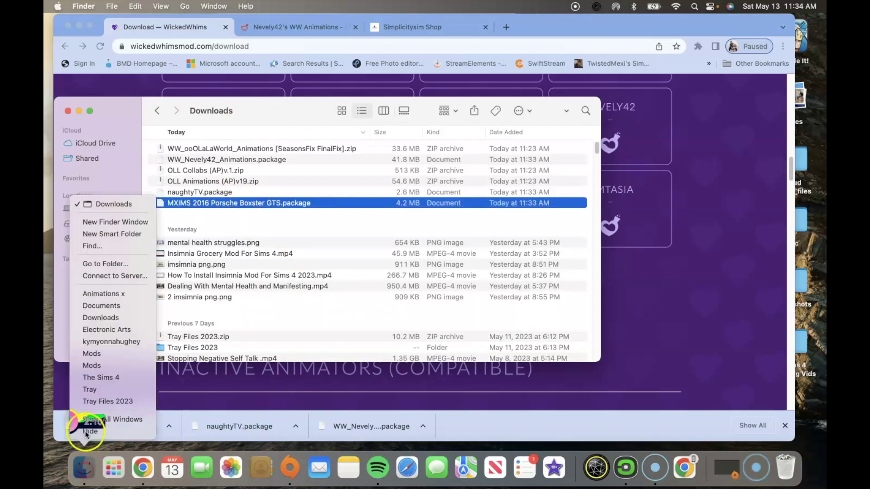
left_click(116, 220)
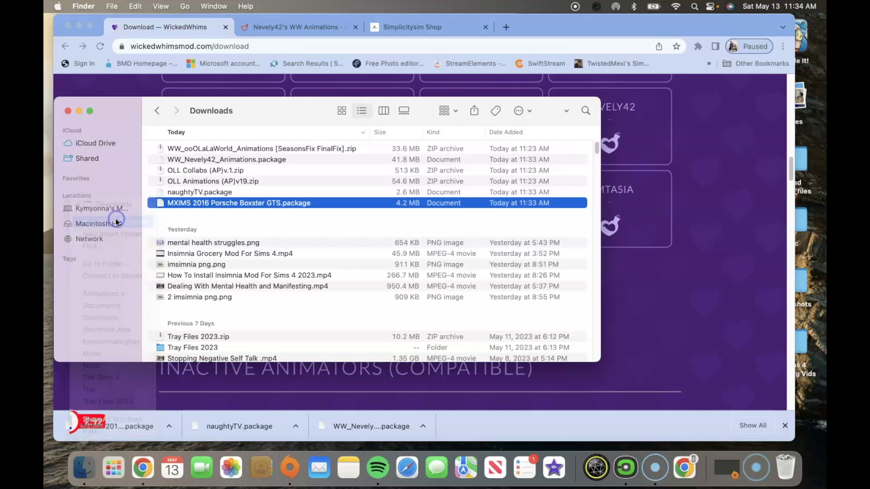
left_click_drag(312, 119, 475, 176)
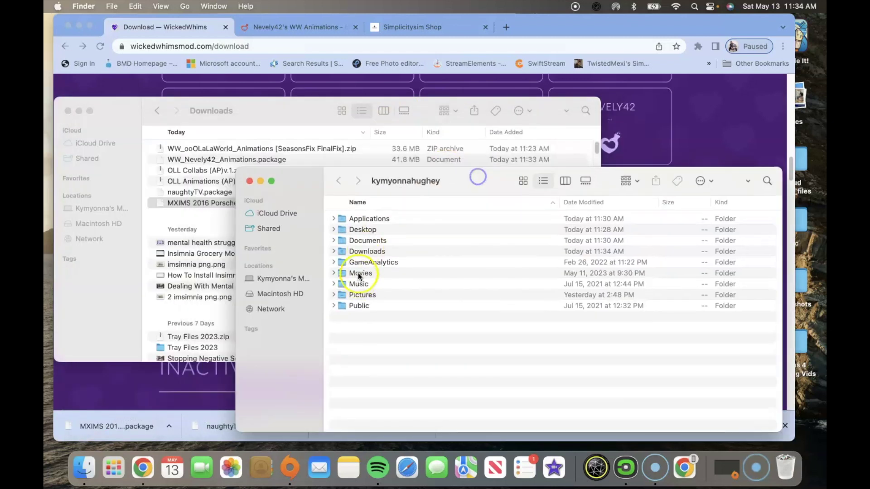
Navigate to Documents > Electronic Arts > The Sims 4 > Mods and move the window aside.
double_click(371, 241)
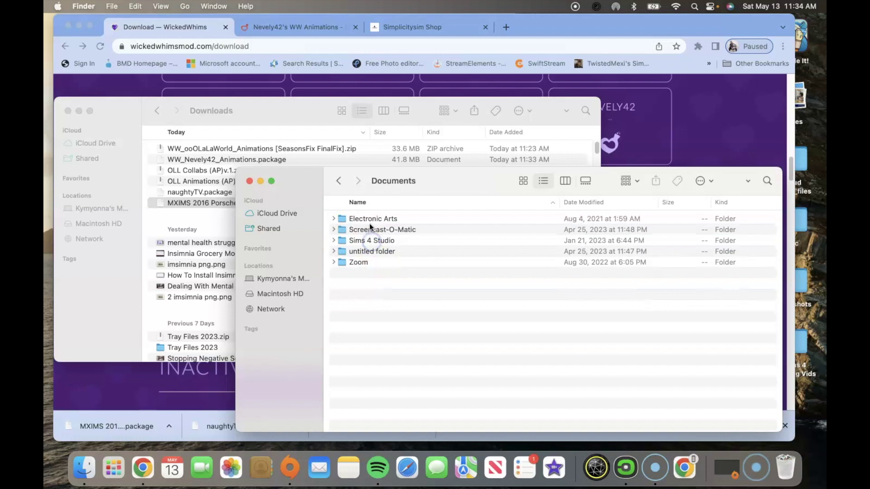
double_click(371, 219)
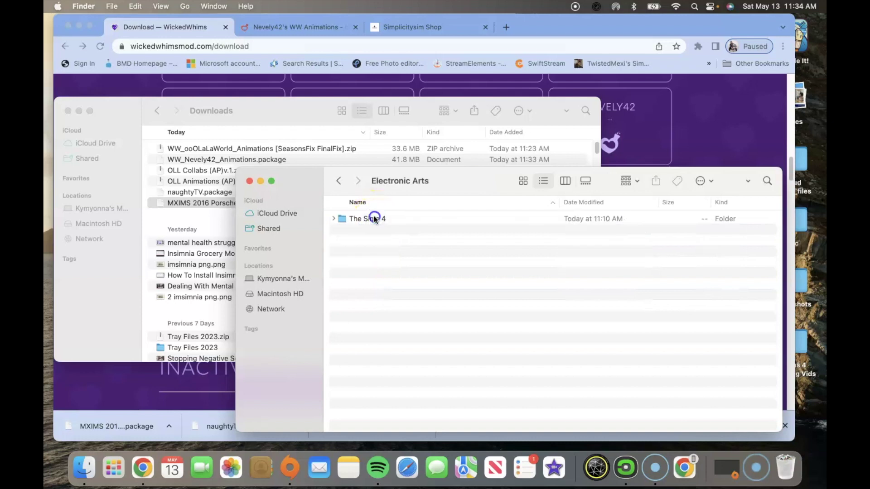
double_click(374, 218)
left_click(374, 218)
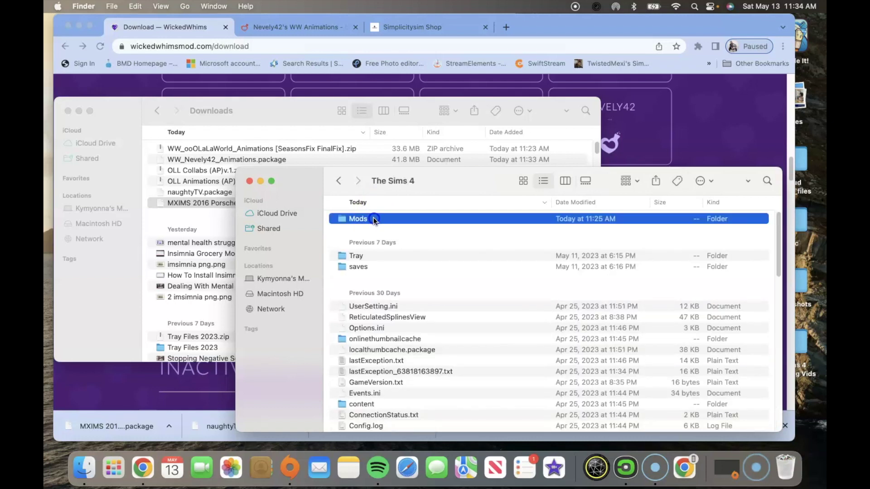
double_click(373, 218)
left_click_drag(412, 195, 458, 157)
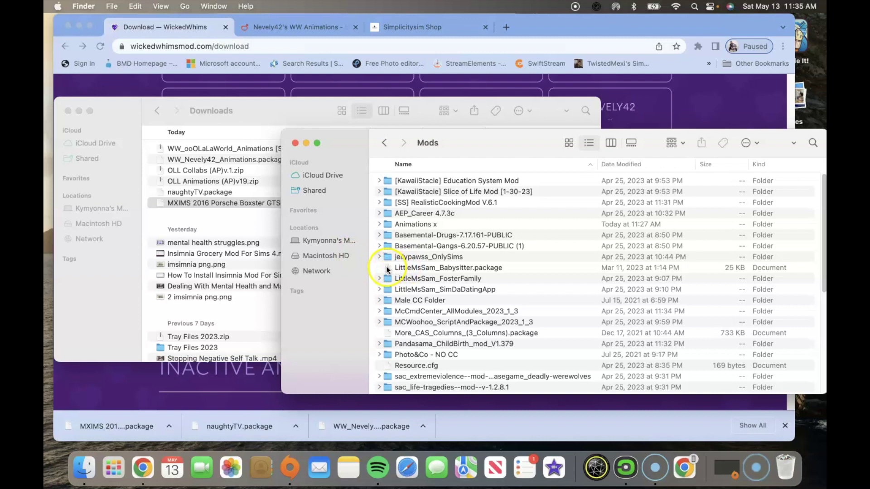
Look through the Mods folder, then open the 'Animations x' subfolder.
right_click(379, 268)
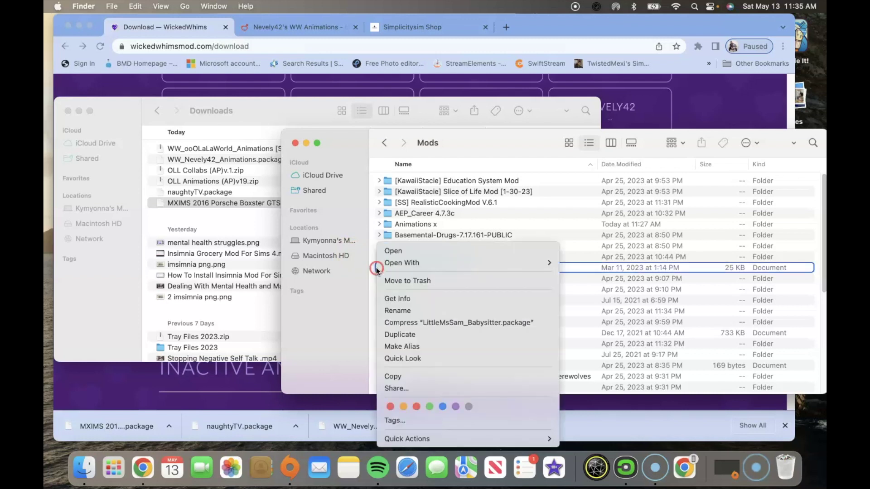
left_click(333, 337)
scroll(392, 370, "down", 10)
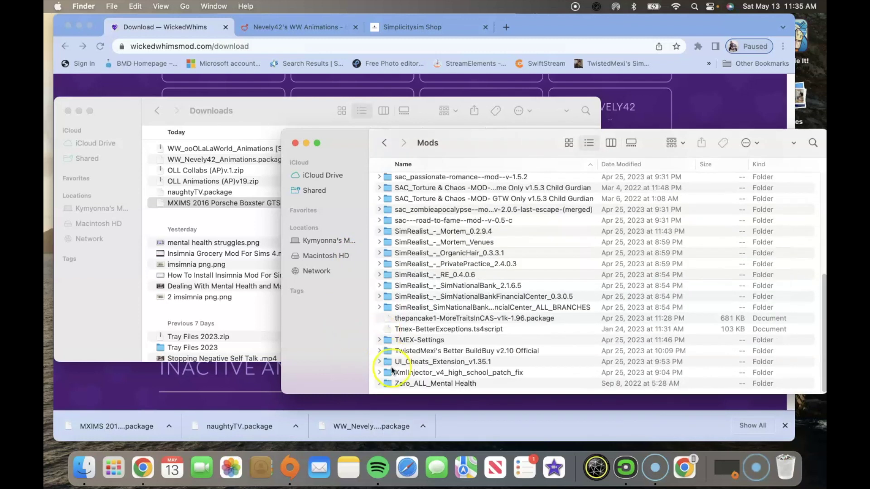
right_click(375, 391)
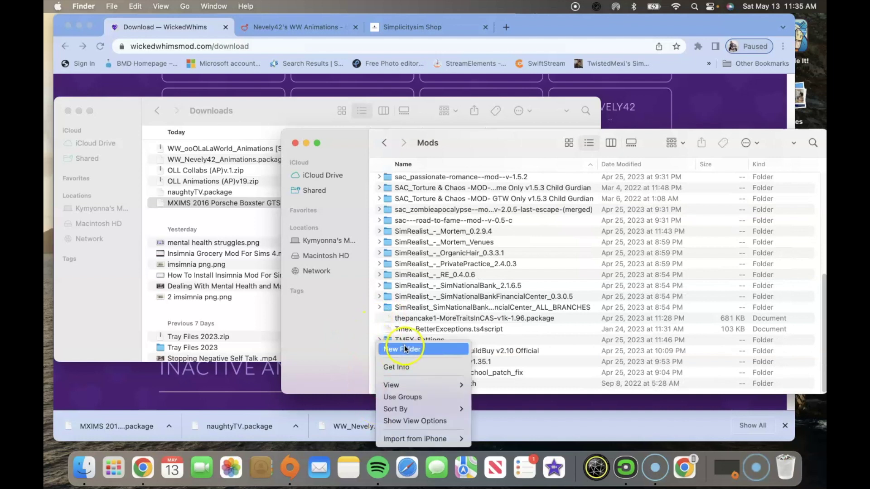
left_click(334, 328)
scroll(440, 268, "up", 10)
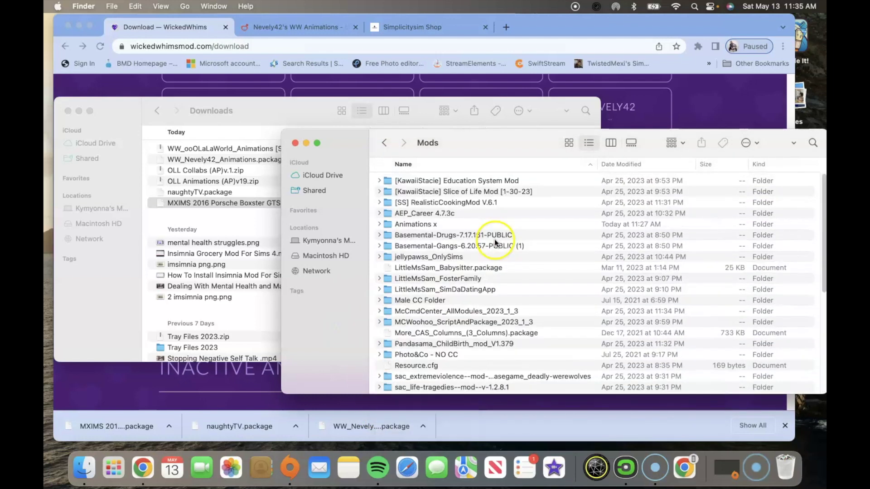
left_click(412, 225)
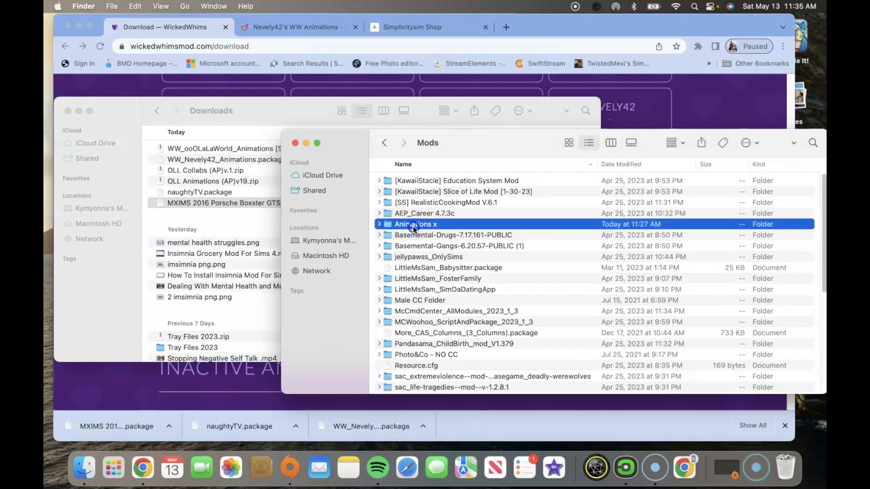
double_click(412, 225)
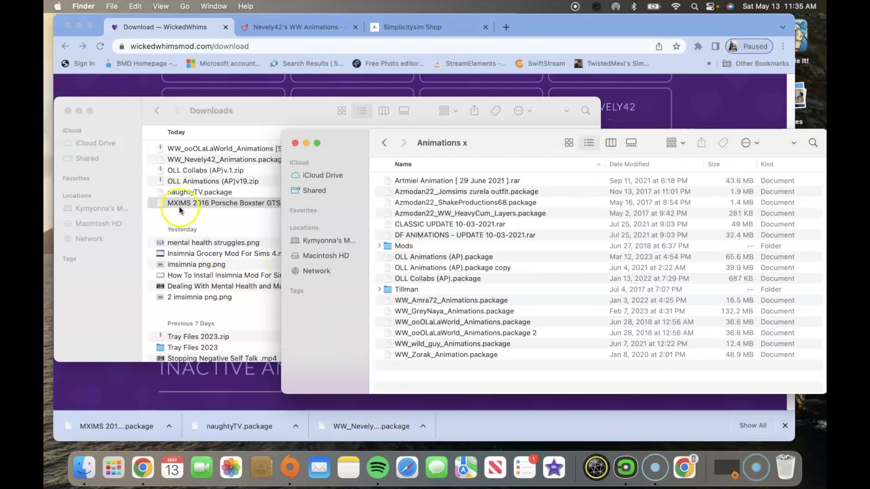
Drag the MXIMS Porsche, naughtyTV and WW_Nevely42_Animations packages from Downloads into Animations x.
left_click_drag(181, 206, 440, 367)
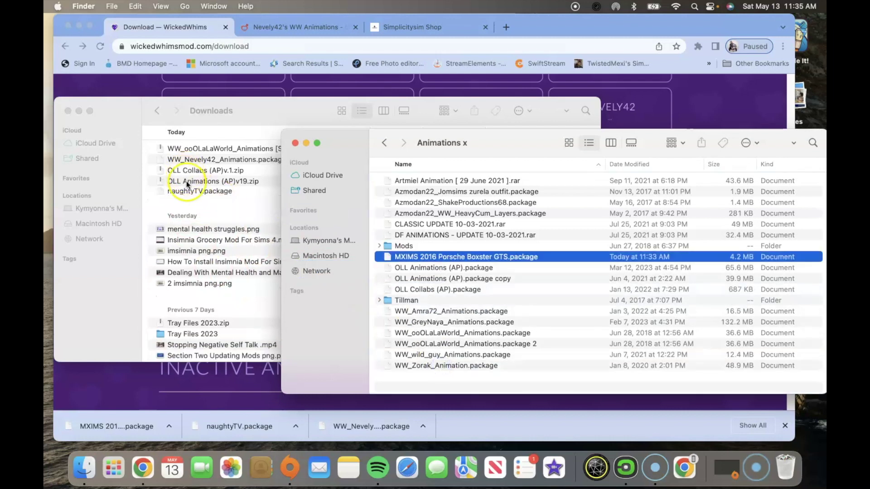
left_click_drag(185, 192, 420, 373)
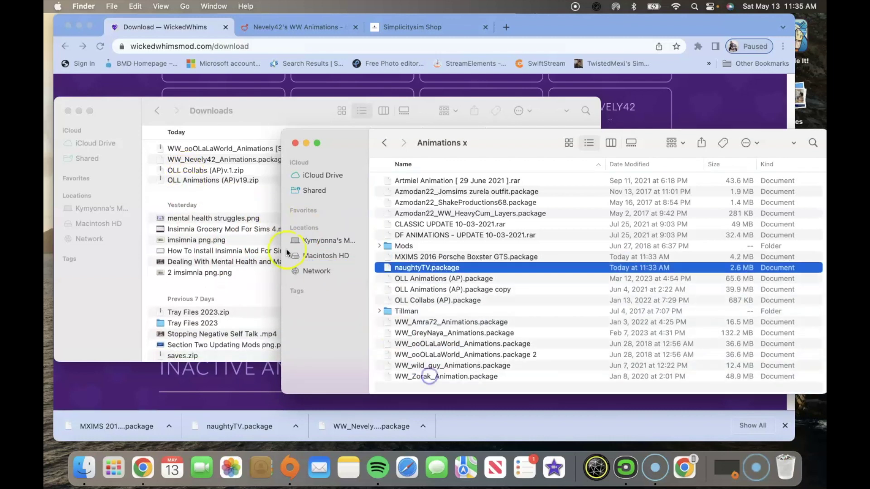
left_click_drag(189, 160, 412, 384)
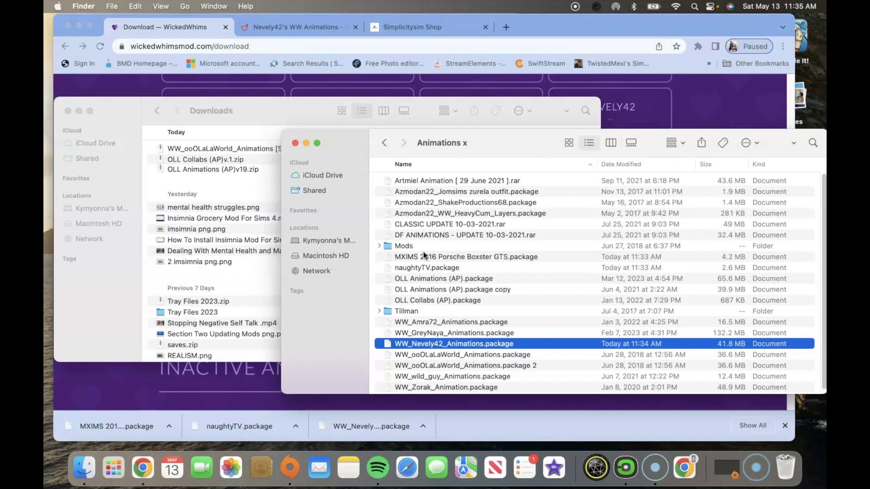
Switch to the Simplicitysim Shop tab in Chrome.
left_click(390, 28)
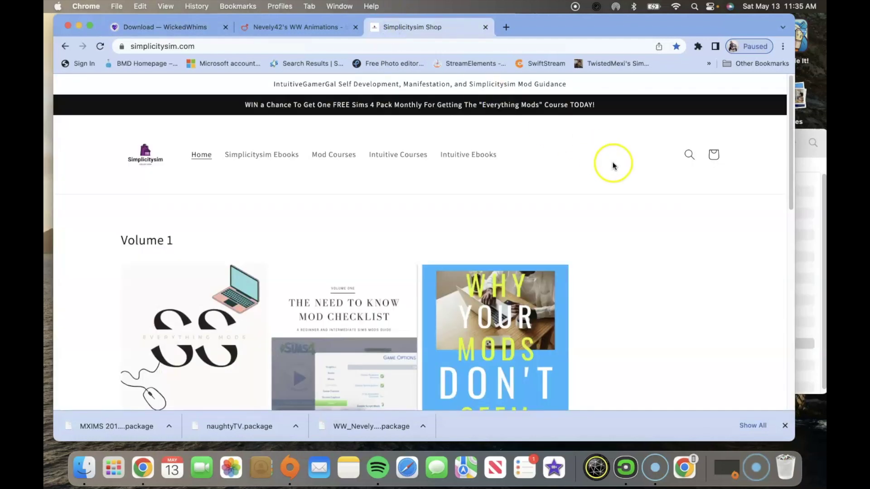